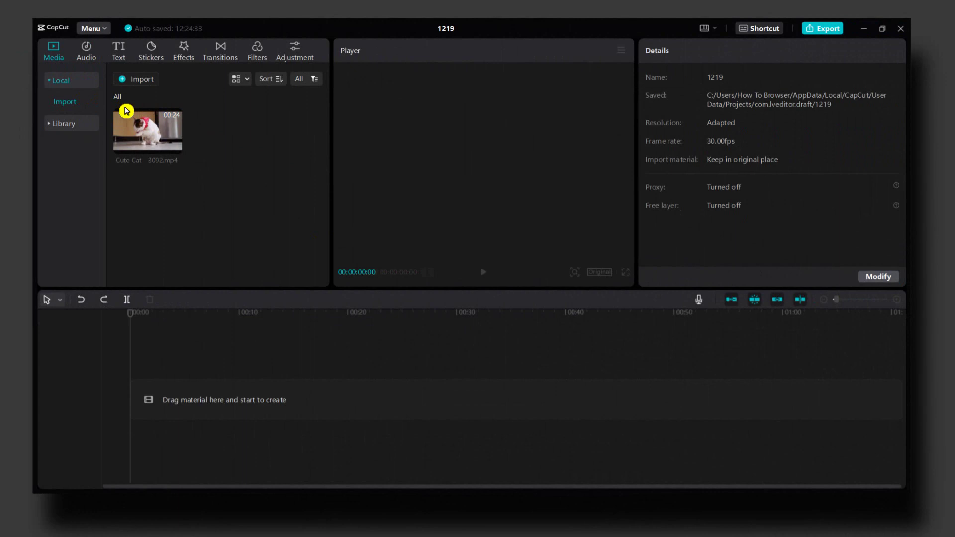
Add the Cute Cat - 3092.mp4 clip to the video track, zoom the timeline and move the playhead toward 00:00:02:22.
drag(133, 128, 152, 395)
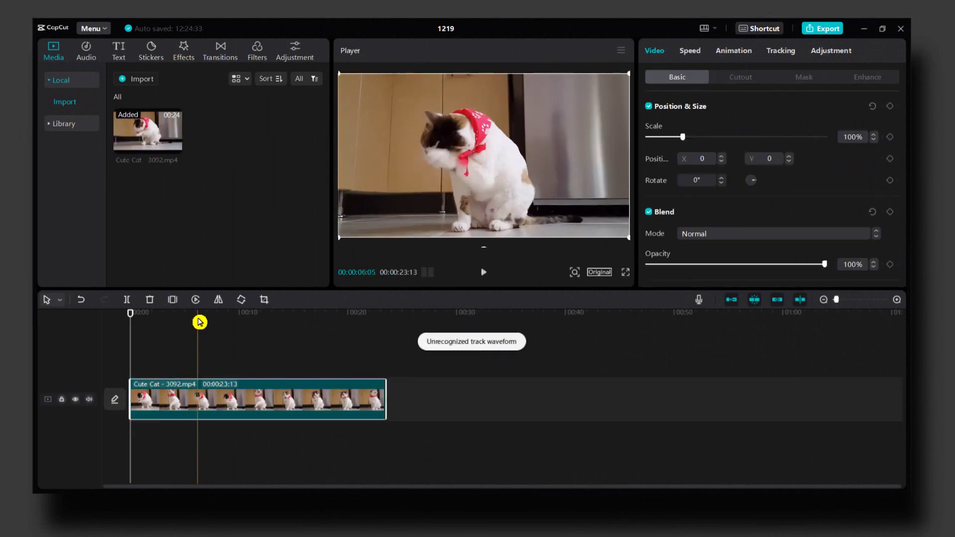
drag(199, 318, 159, 328)
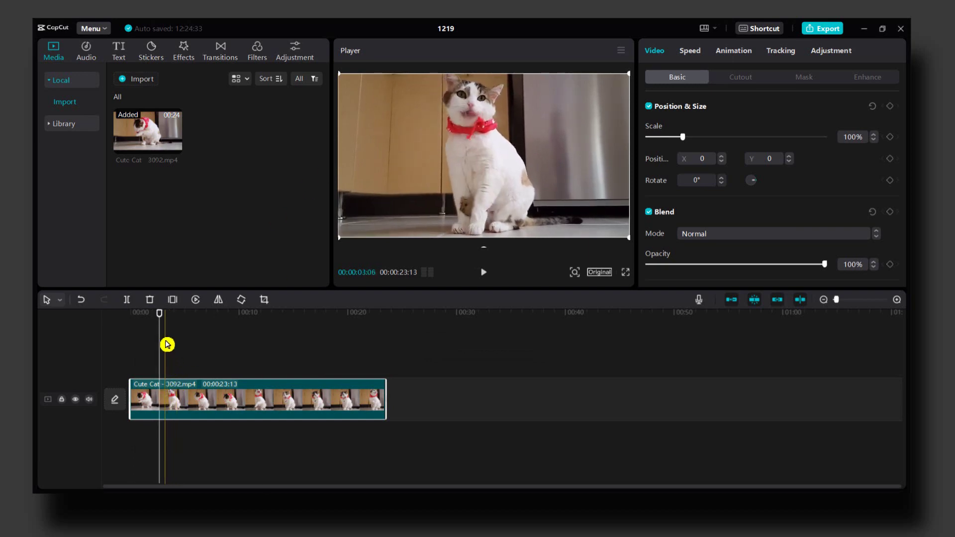
ctrl+scroll(171, 331, up, 5)
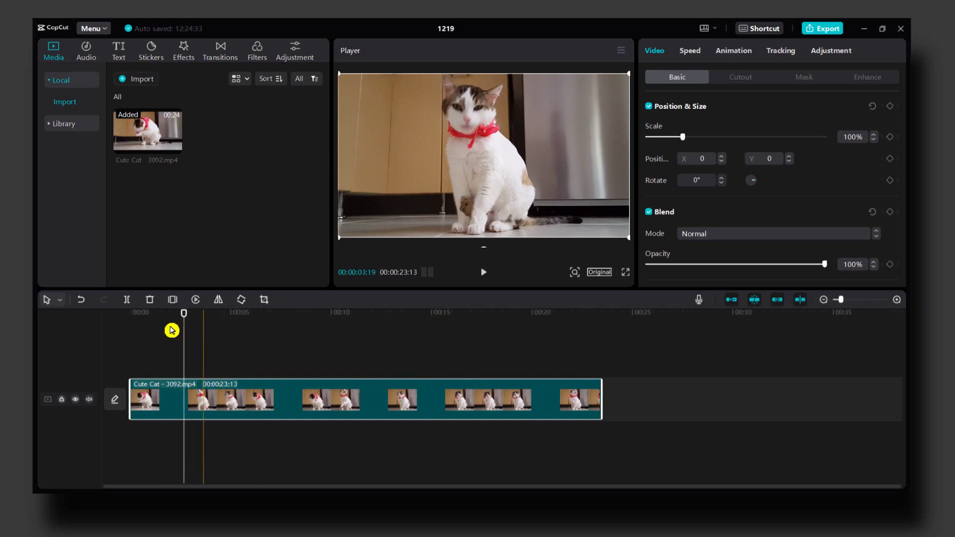
ctrl+scroll(173, 330, up, 2)
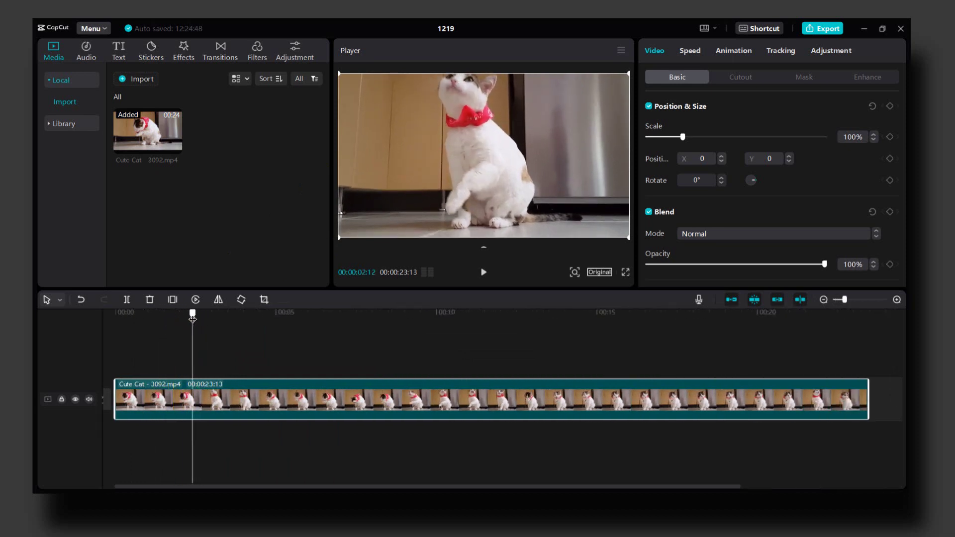
drag(195, 319, 218, 322)
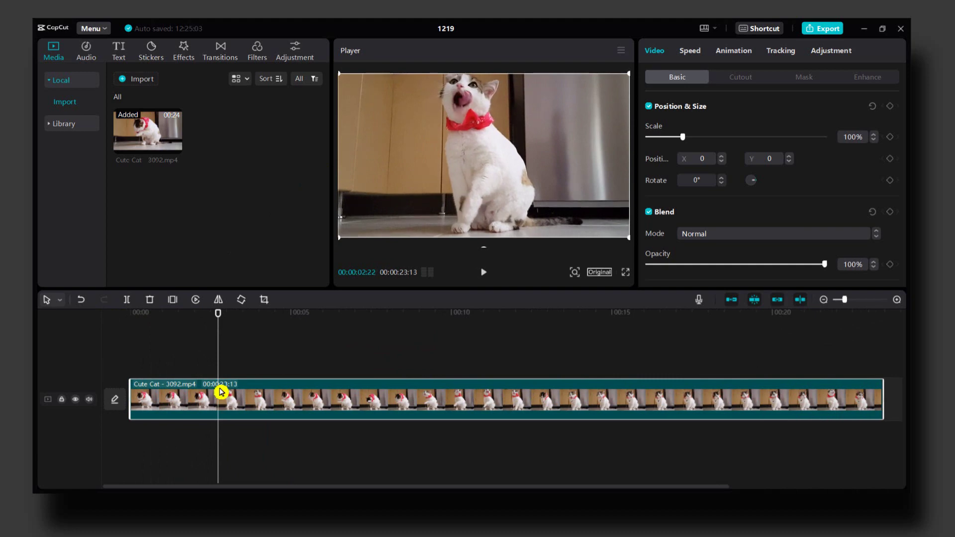
key(ctrl+b)
drag(219, 390, 239, 411)
drag(218, 321, 123, 319)
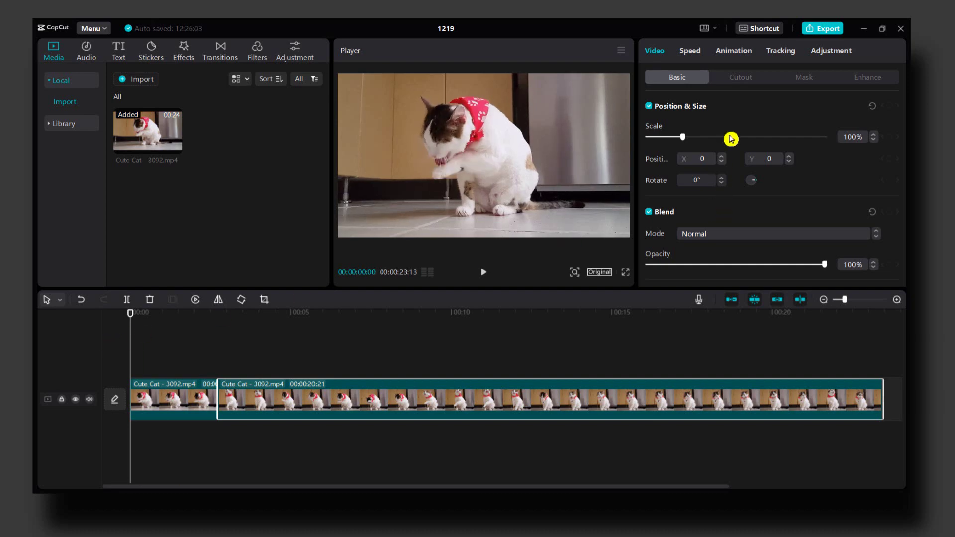
click(674, 56)
click(657, 53)
click(649, 107)
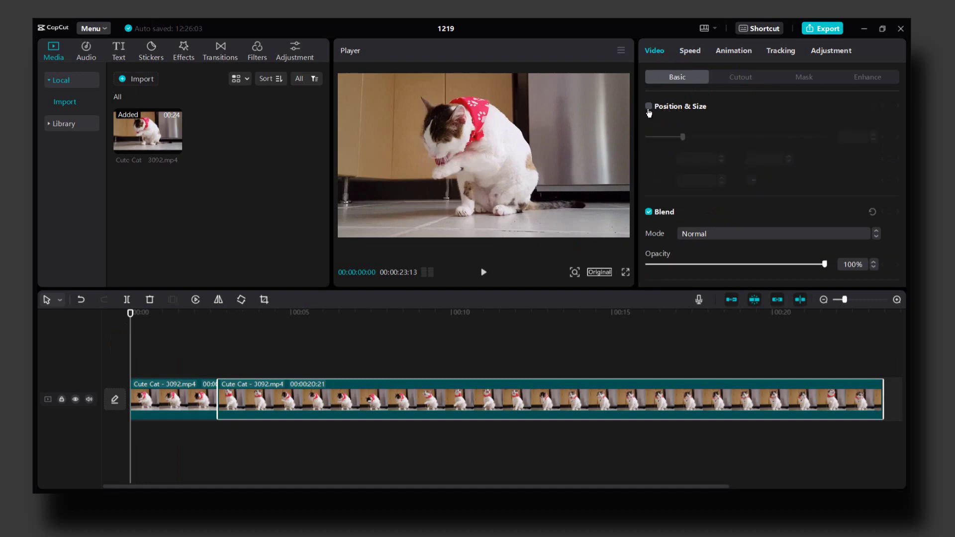
click(649, 107)
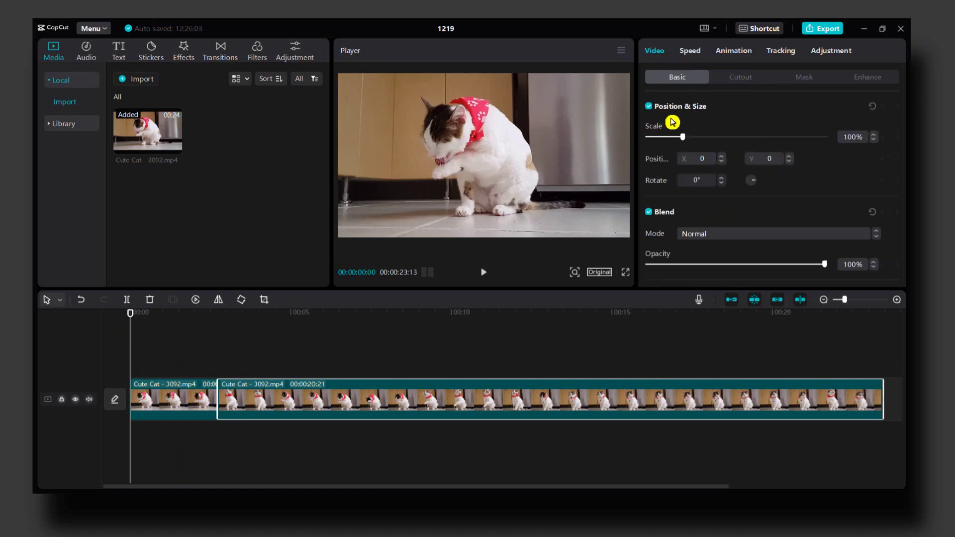
scroll(781, 166, down, 3)
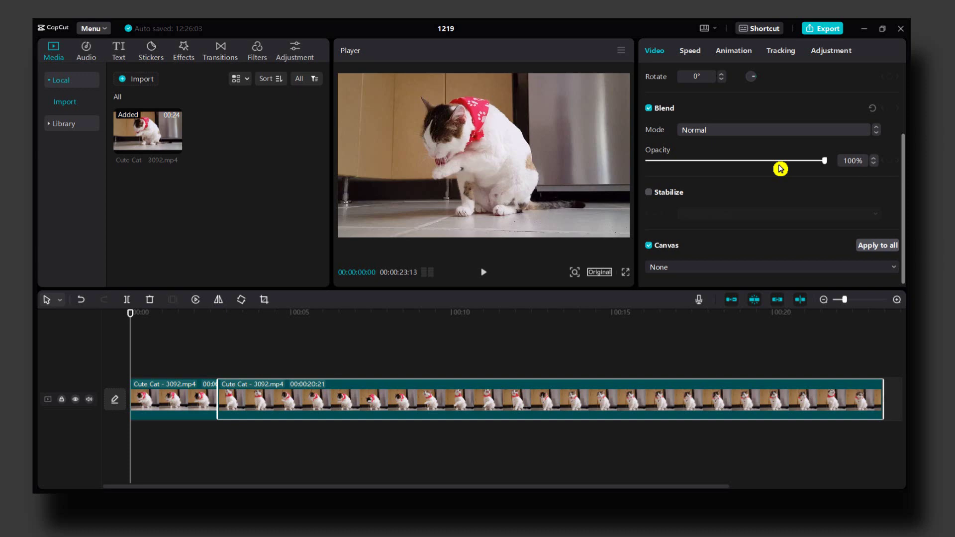
scroll(780, 168, up, 3)
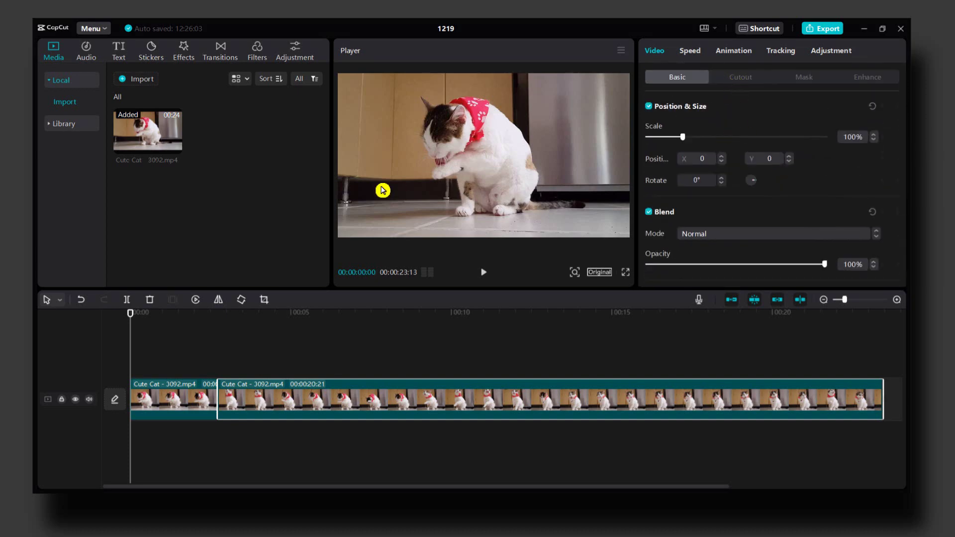
click(124, 314)
click(183, 398)
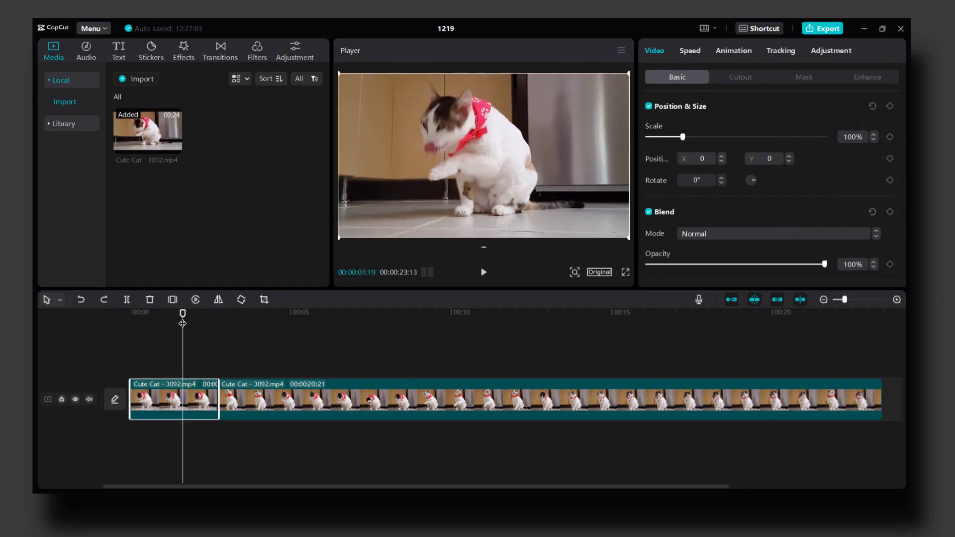
Add a Position & Size keyframe at 00:00:00:00, then undo a trial reposition of the second clip.
click(131, 313)
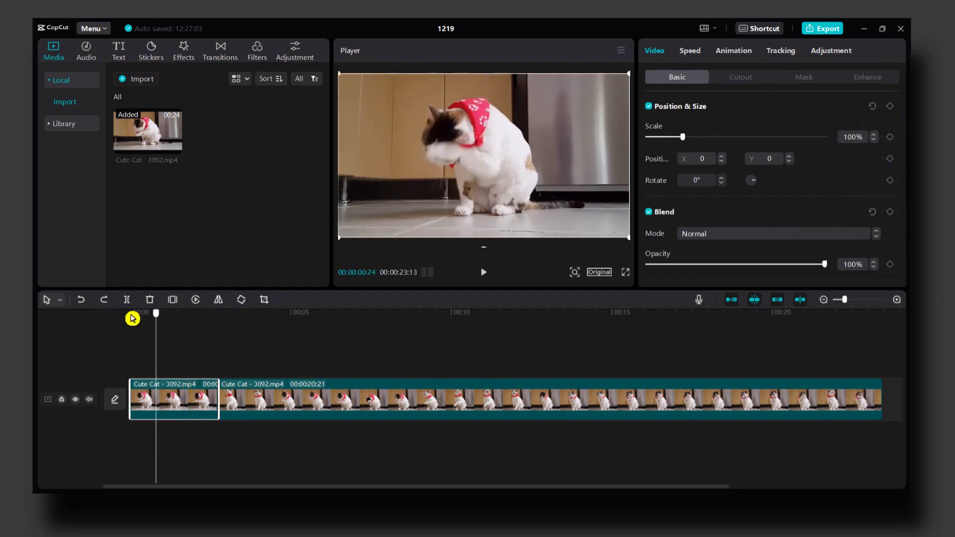
click(890, 105)
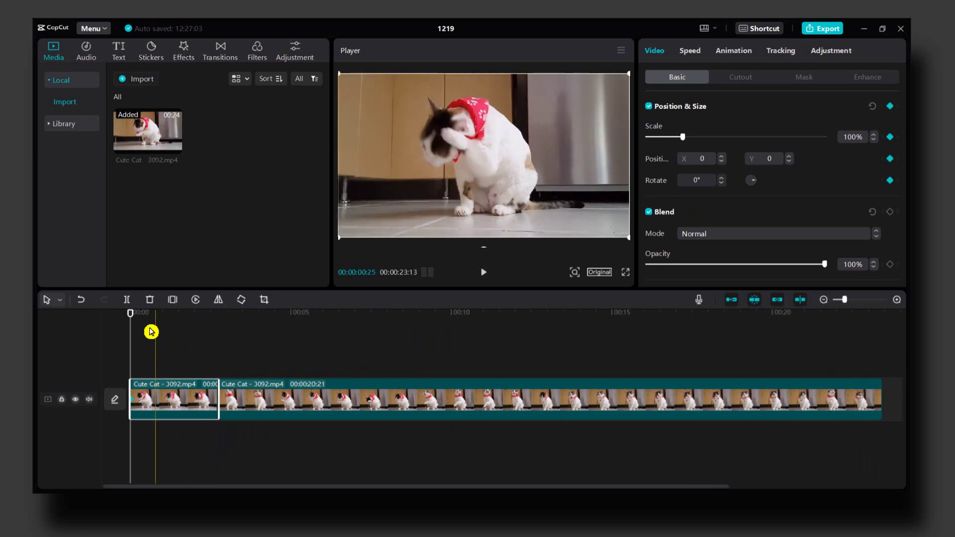
drag(137, 318, 217, 325)
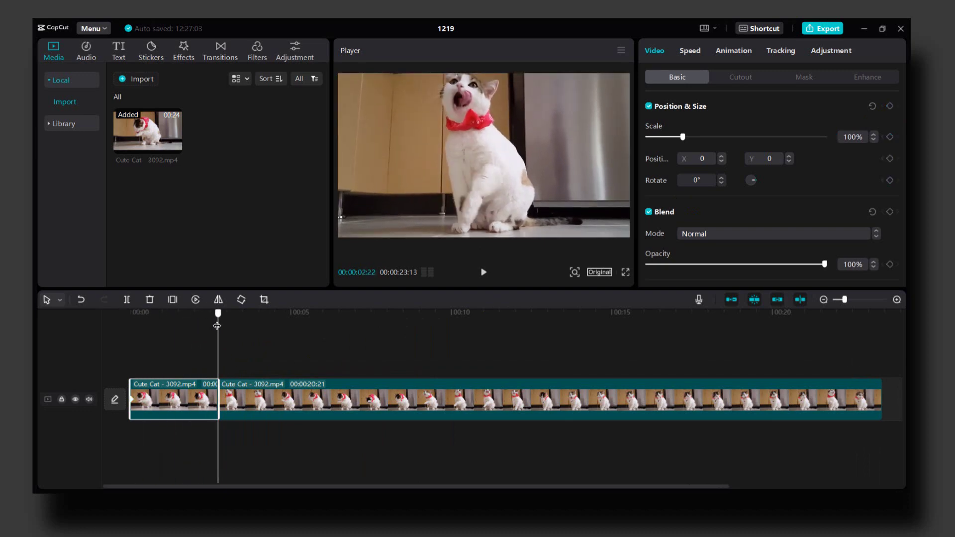
click(555, 113)
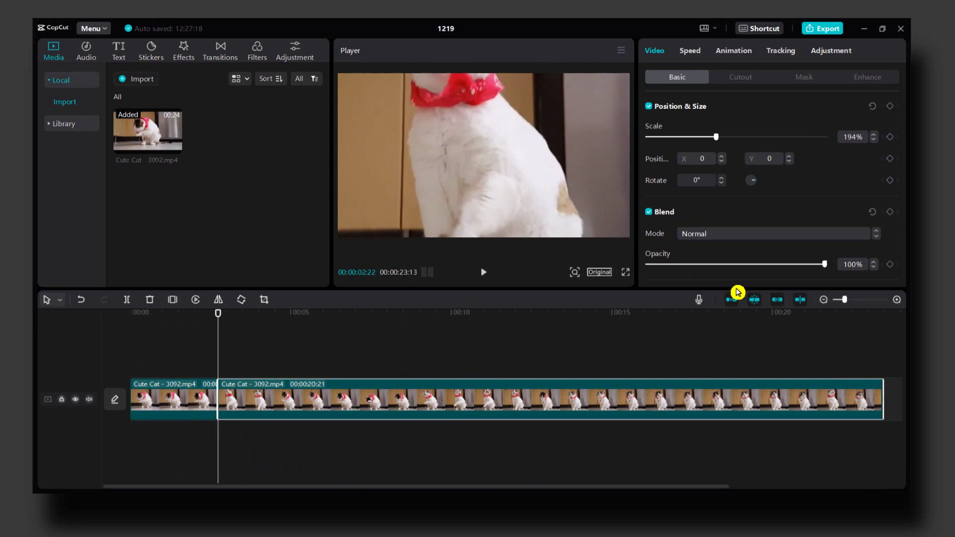
drag(488, 138, 474, 244)
key(ctrl+z)
key(ctrl+z)
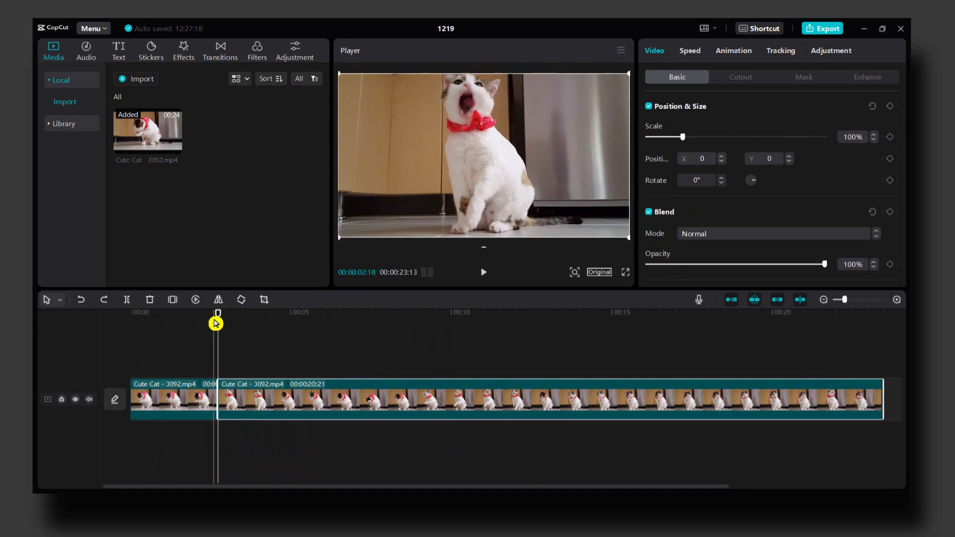
Select the first clip and zoom it to 219% near 00:00:02:22.
click(248, 350)
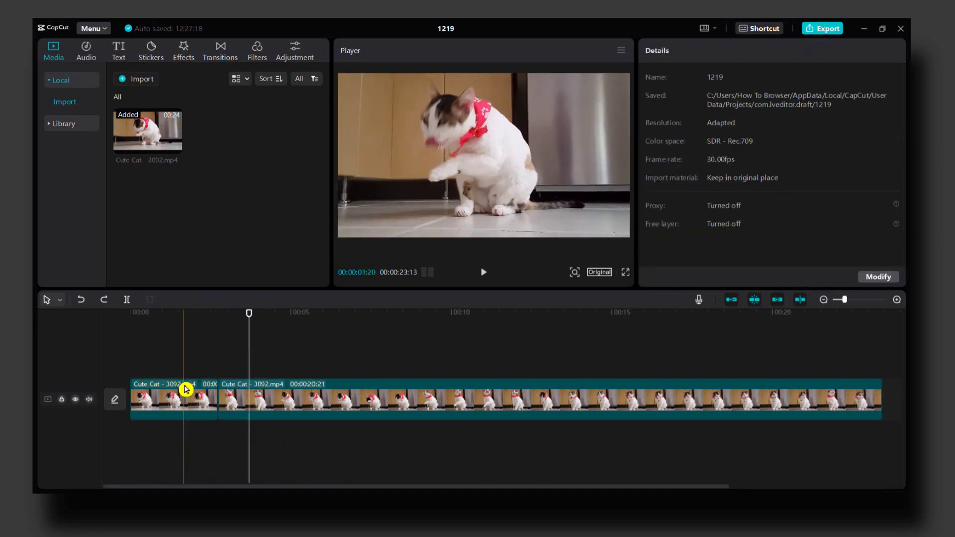
click(186, 393)
click(206, 317)
drag(206, 317, 215, 319)
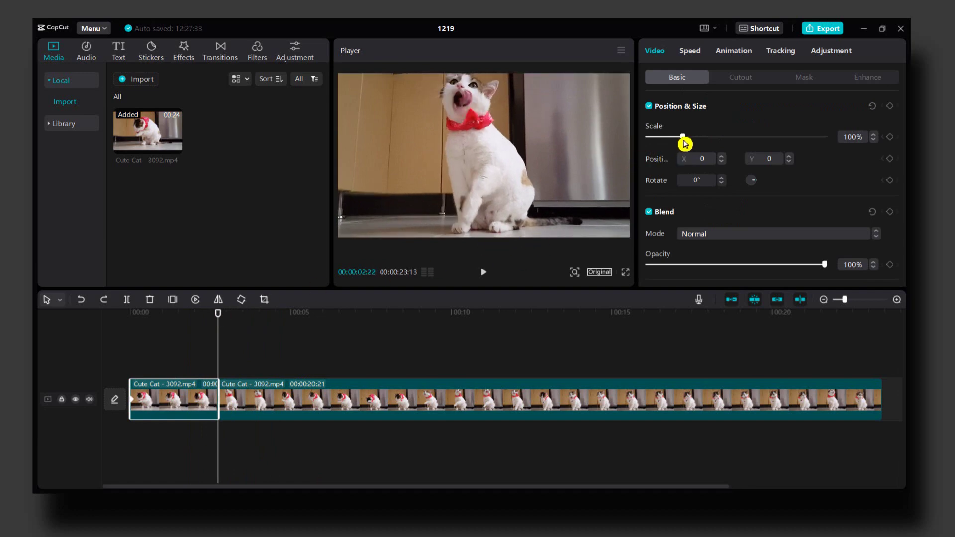
drag(690, 143, 728, 143)
Pan the zoomed video at 00:00:02:21 to frame the cat's face, then return to the start.
drag(216, 314, 209, 317)
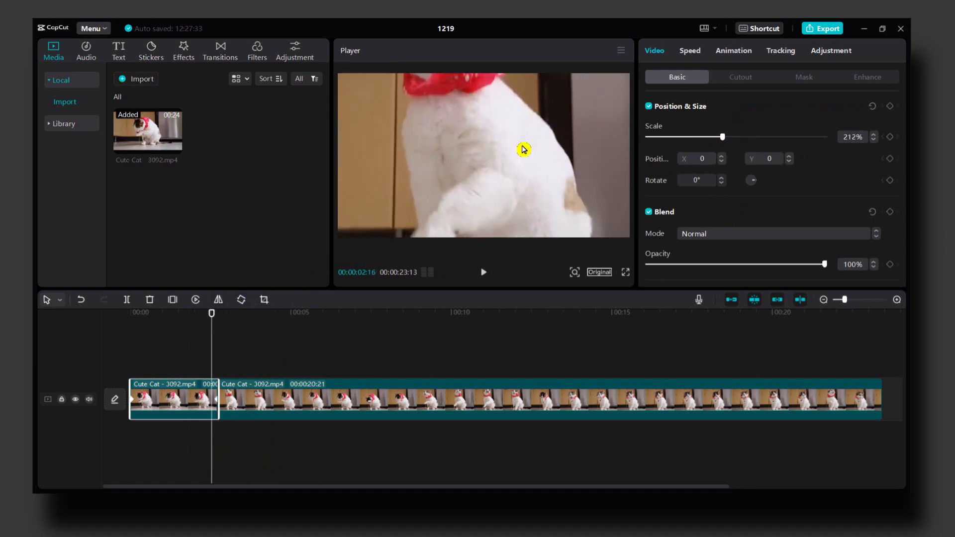
ctrl+scroll(330, 342, up, 4)
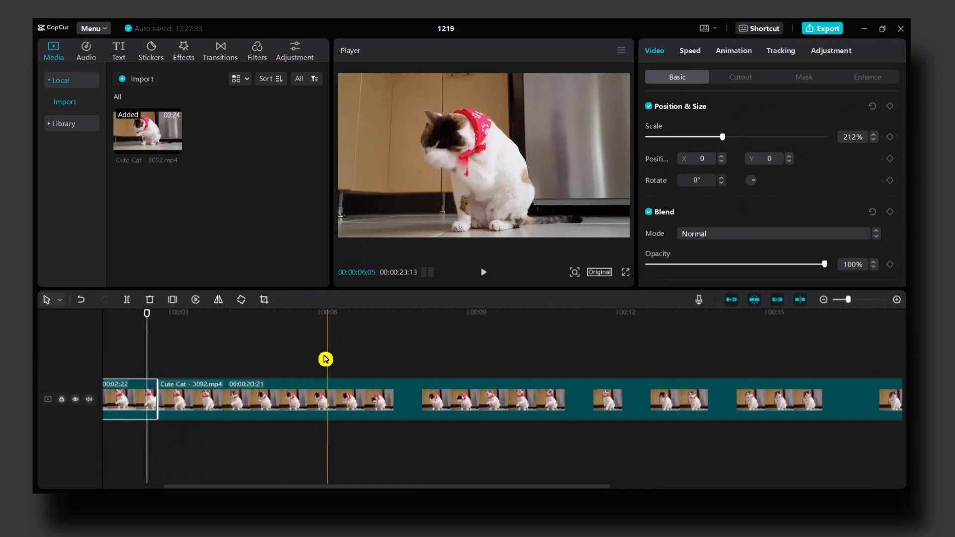
drag(419, 486, 331, 481)
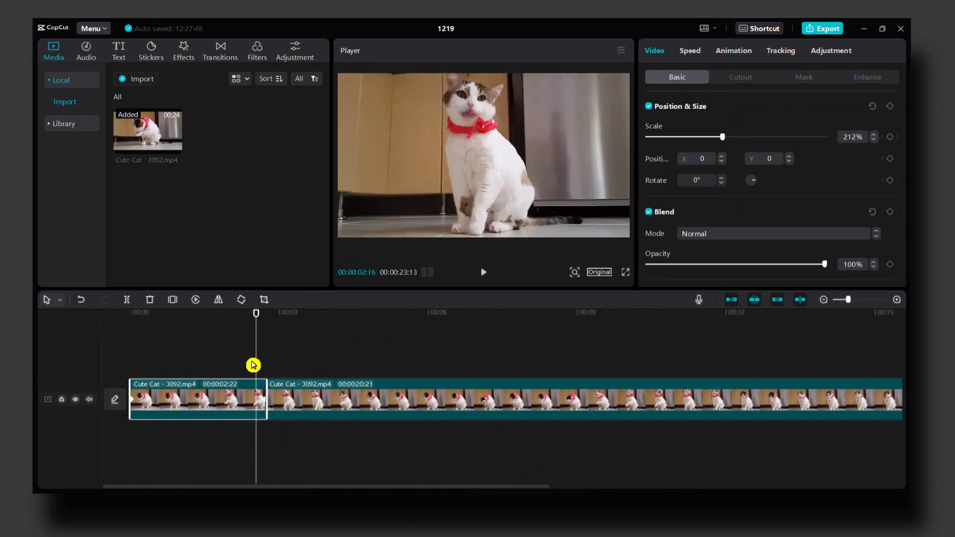
ctrl+scroll(253, 364, up, 2)
ctrl+scroll(253, 365, up, 2)
drag(261, 314, 276, 319)
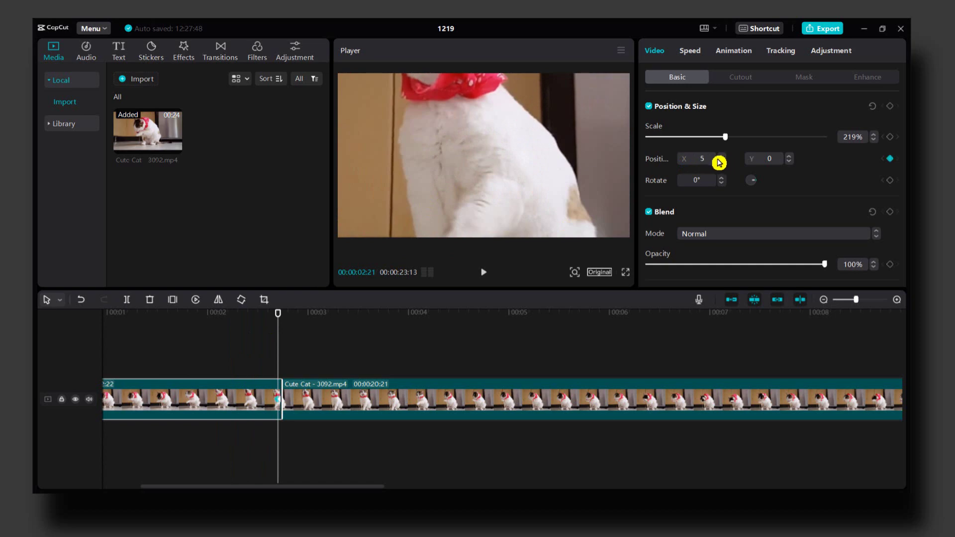
scroll(719, 162, down, 3)
scroll(716, 158, up, 3)
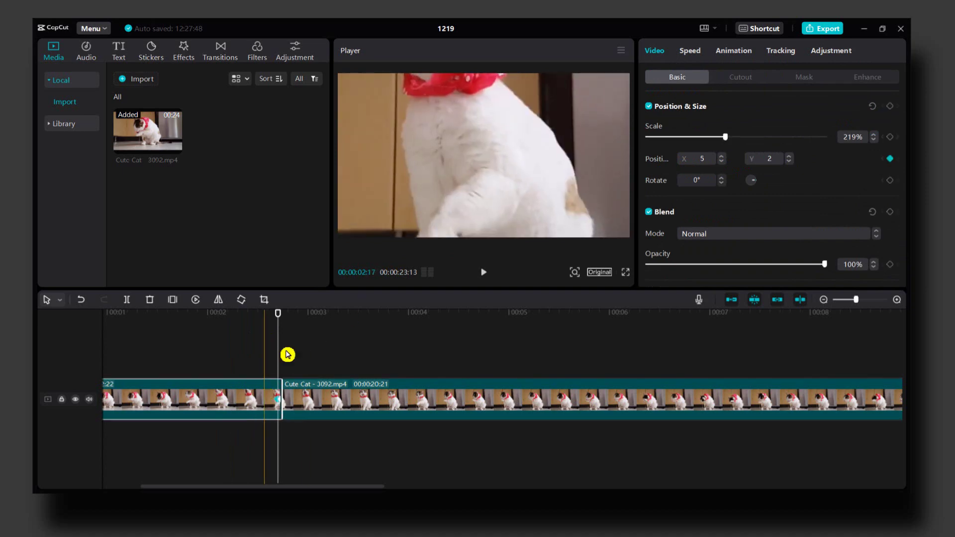
drag(464, 137, 539, 130)
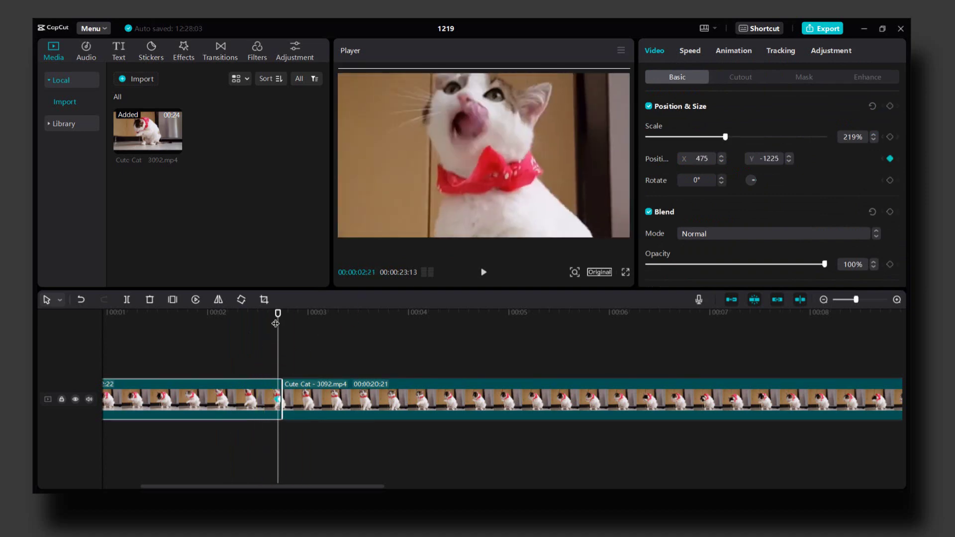
drag(278, 314, 79, 321)
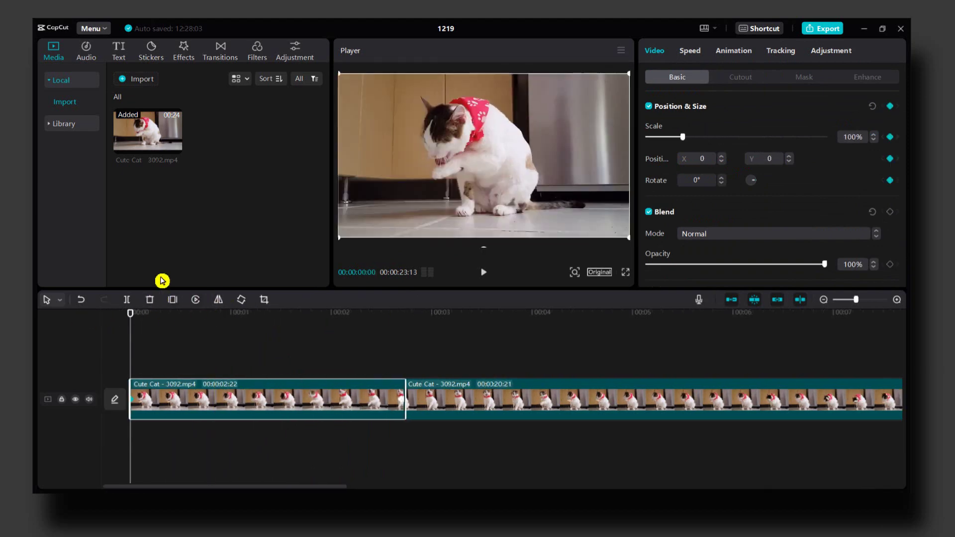
click(481, 271)
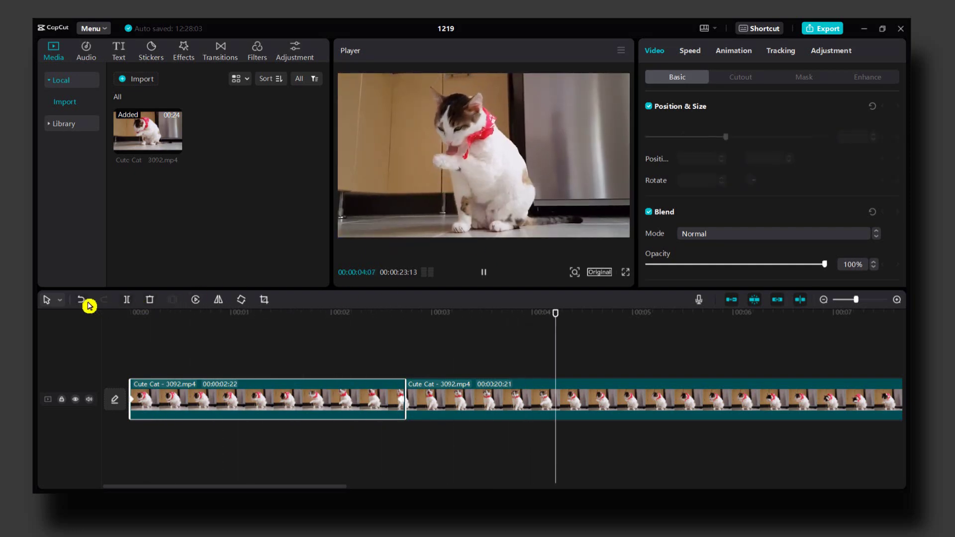
click(483, 272)
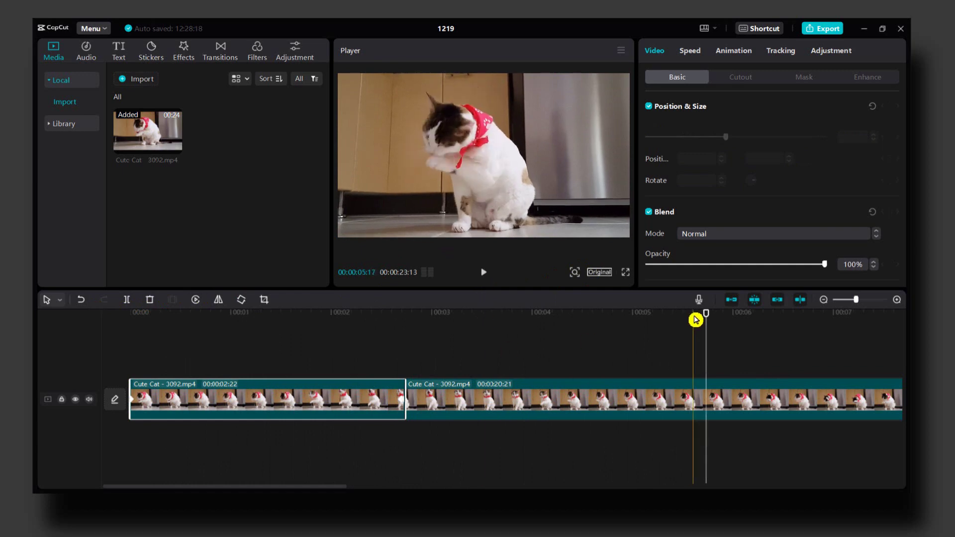
drag(699, 319, 408, 338)
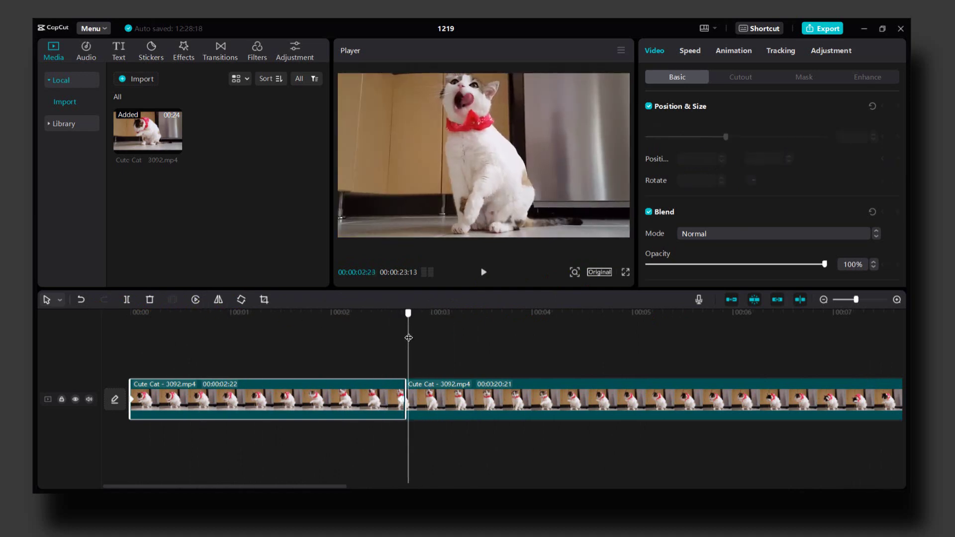
Keyframe the second clip's start, then at 00:00:04:19 zoom it to 216% at X 357, Y -542.
click(468, 386)
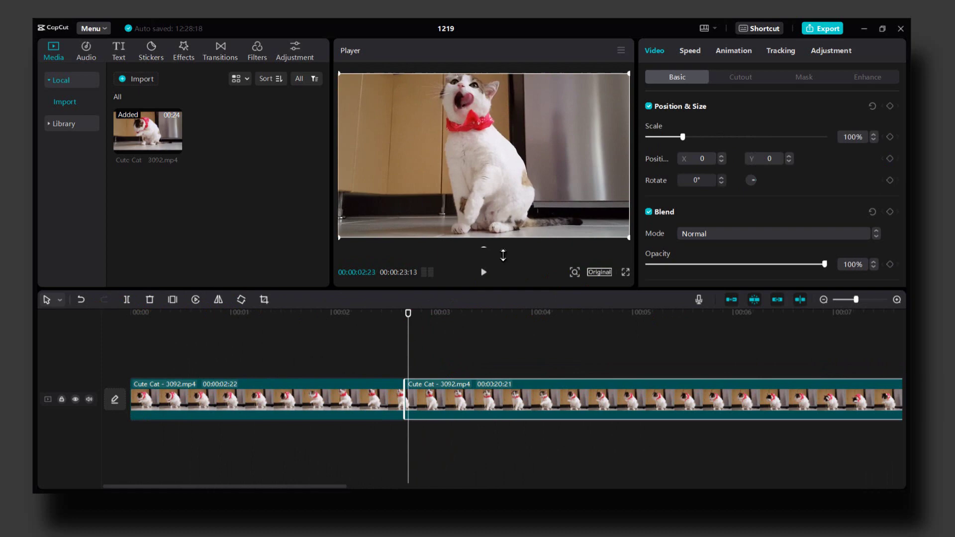
click(890, 107)
drag(407, 318, 596, 318)
drag(683, 138, 724, 138)
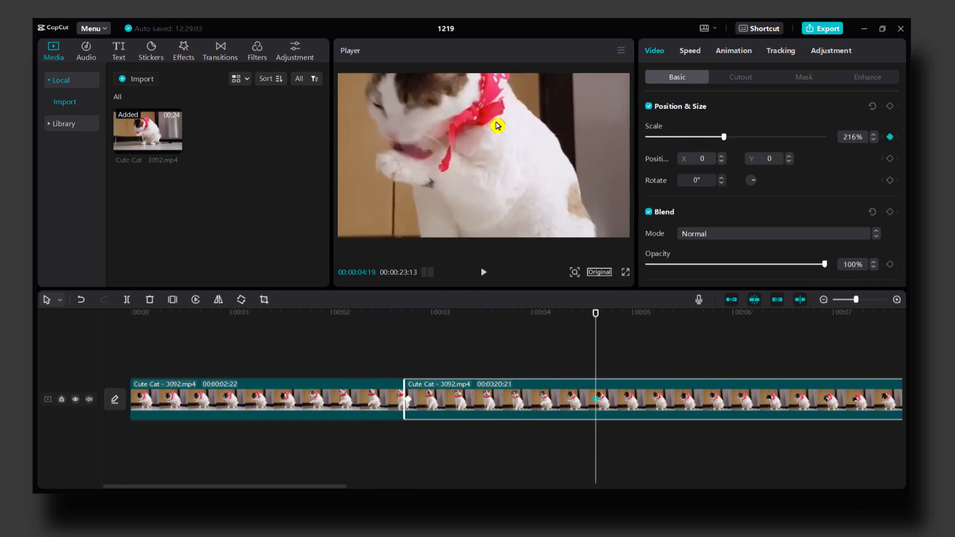
scroll(497, 126, down, 3)
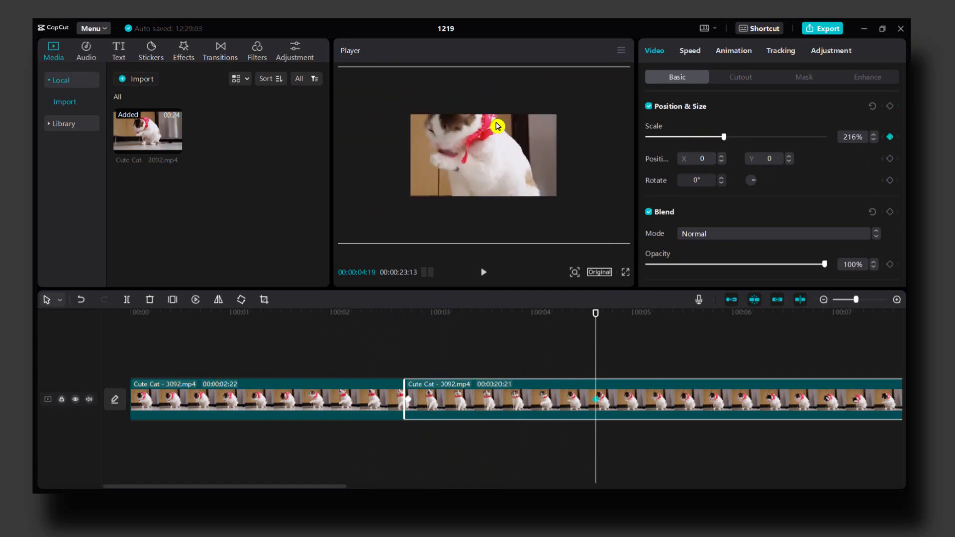
scroll(497, 126, up, 3)
scroll(497, 126, down, 3)
drag(486, 108, 499, 129)
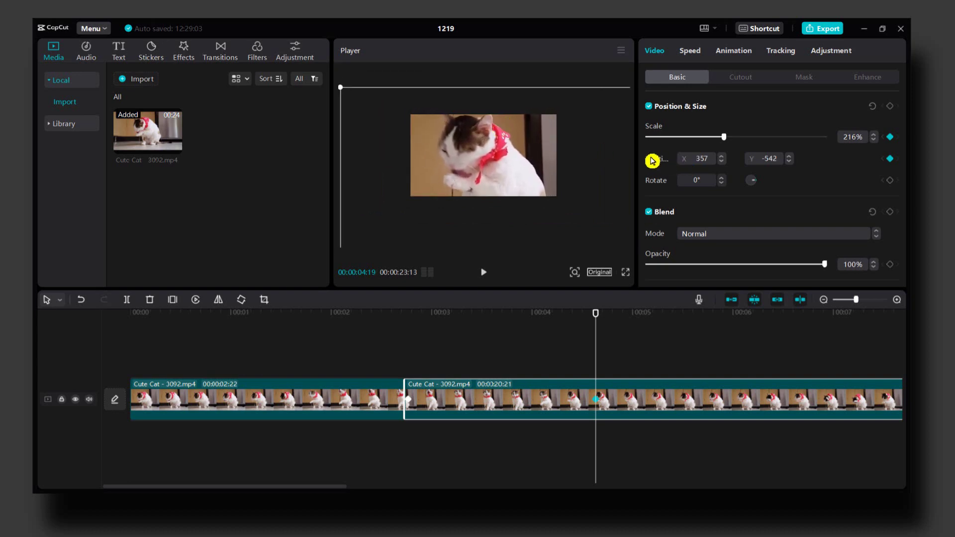
Adjust the 04:19 keyframe to 220% scale, X 266, Y -386, rotated -20°.
scroll(706, 162, down, 2)
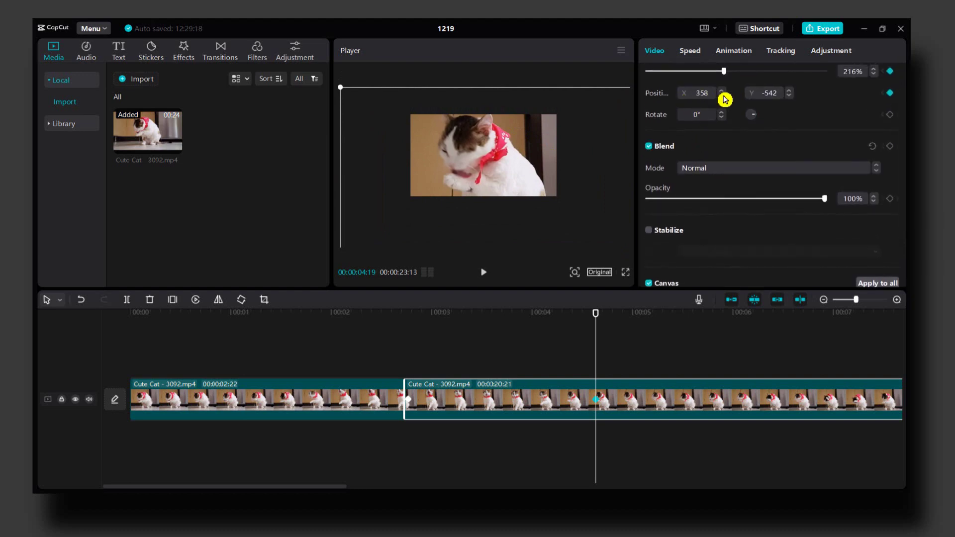
click(723, 96)
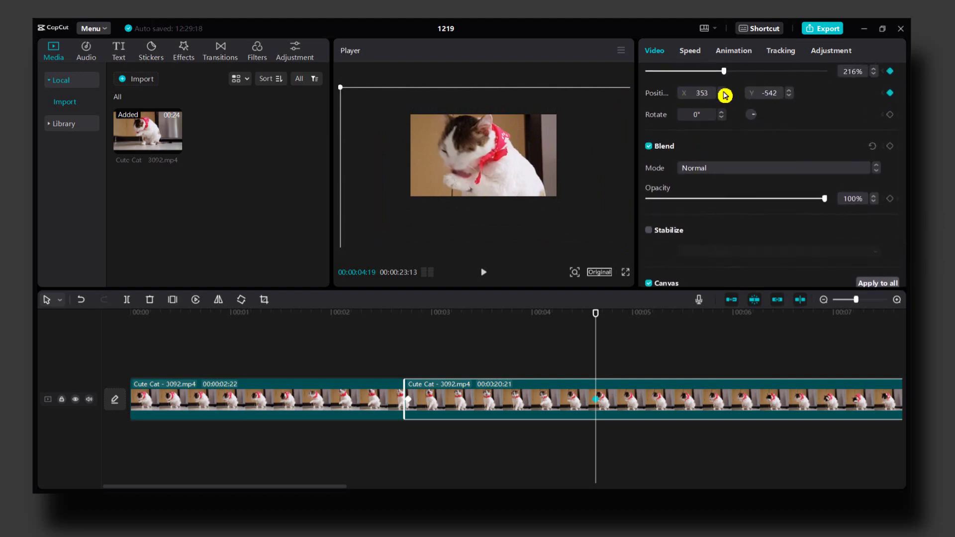
double_click(722, 91)
drag(726, 114, 751, 120)
mouse_move(595, 320)
mouse_down()
mouse_move(438, 330)
mouse_move(637, 323)
mouse_move(484, 323)
mouse_move(595, 323)
mouse_up()
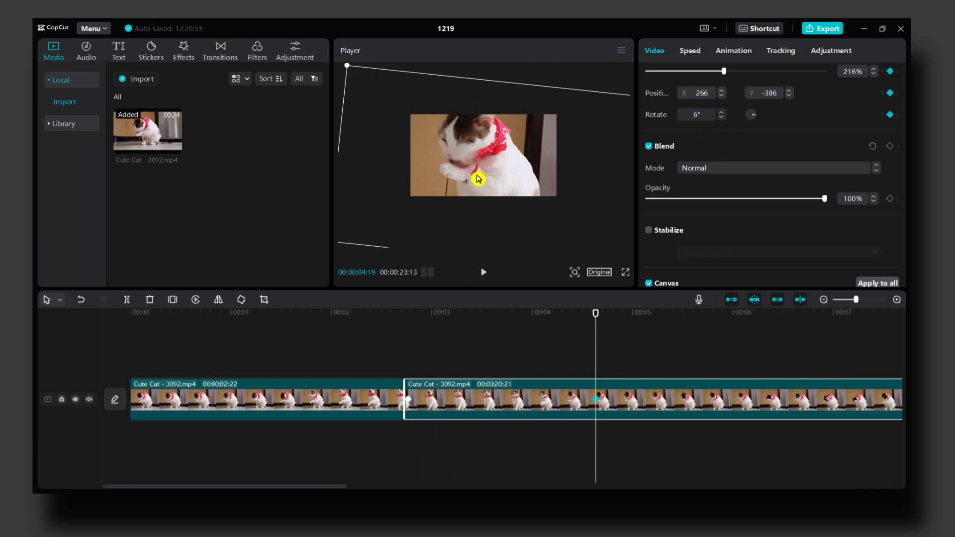
drag(348, 70, 409, 106)
drag(486, 225, 575, 192)
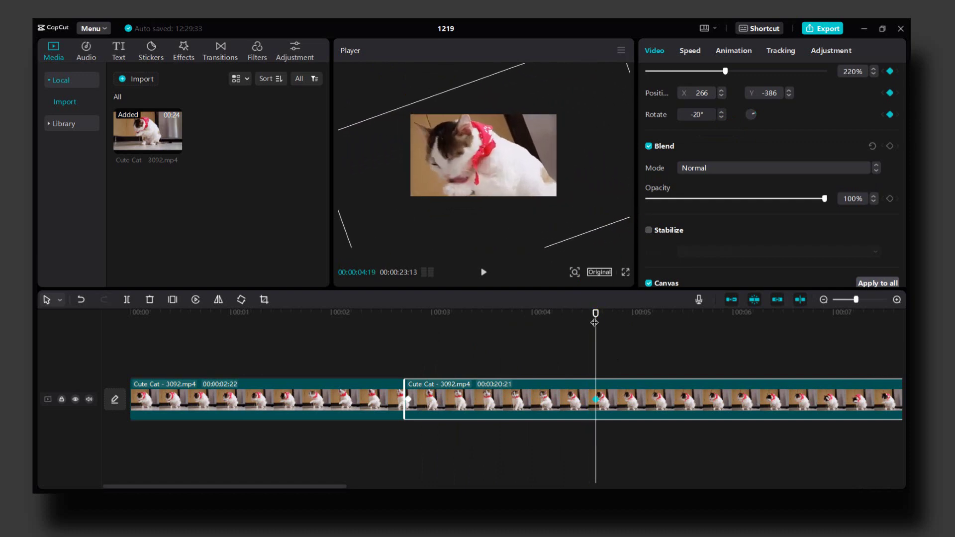
Preview the animation, then shrink the clip to 123% at 00:00:05:15.
click(425, 313)
drag(409, 321, 682, 329)
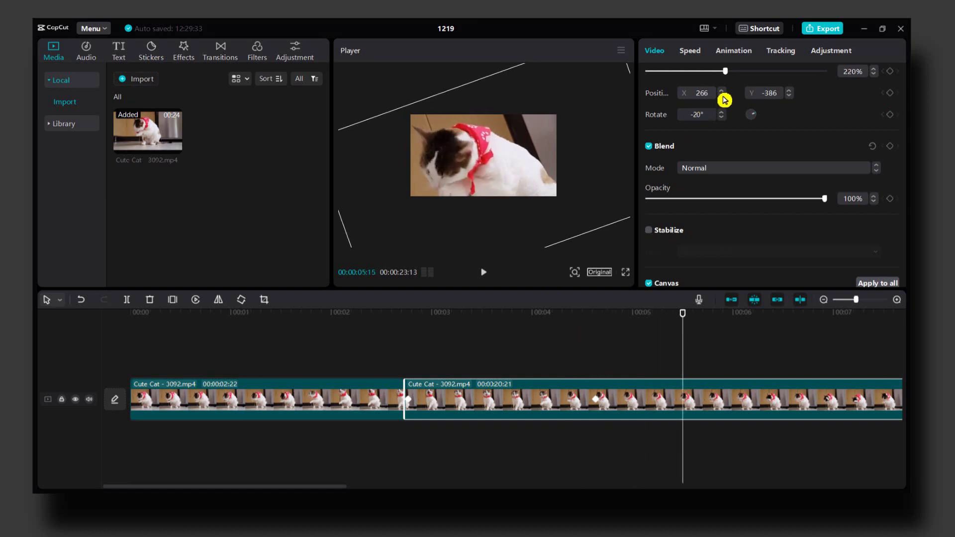
drag(726, 74, 689, 71)
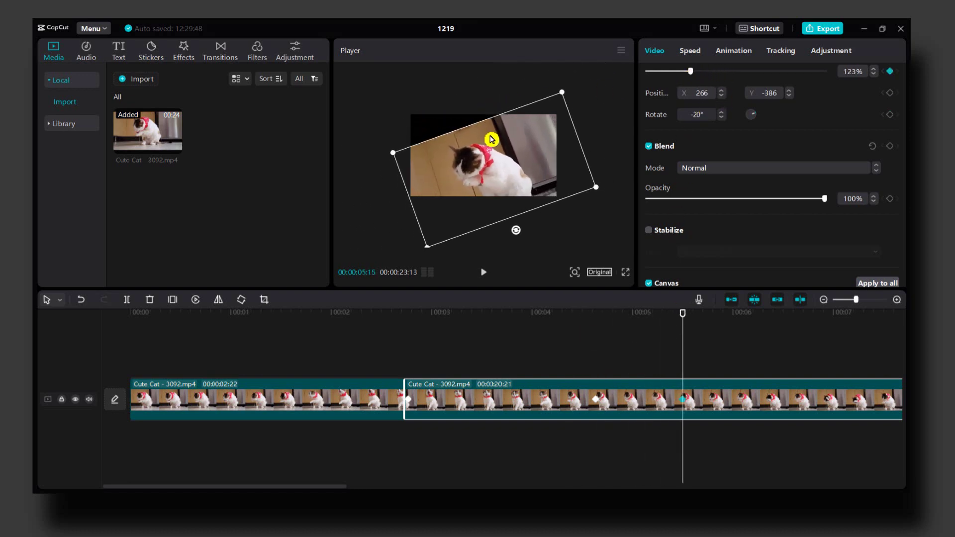
Undo the 123% shrink and set the 05:15 keyframe upright at 110%, X 0, Y -104.
key(ctrl+z)
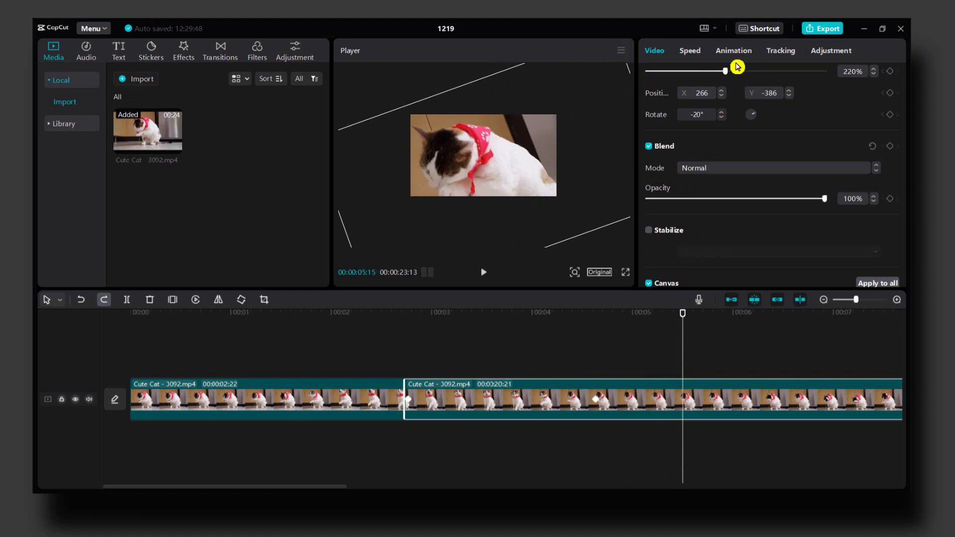
drag(729, 73, 699, 71)
scroll(721, 85, up, 2)
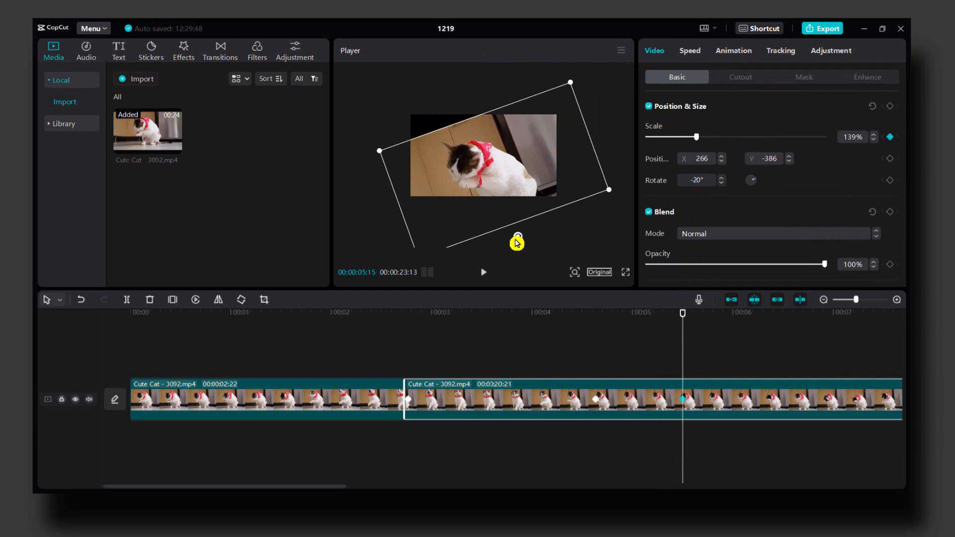
drag(516, 238, 494, 210)
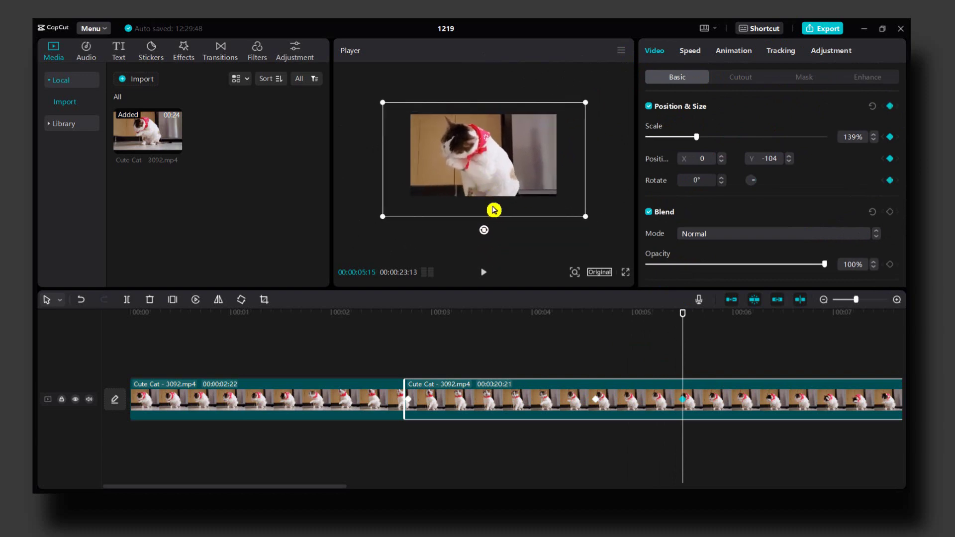
drag(587, 217, 571, 213)
drag(682, 315, 683, 334)
click(595, 399)
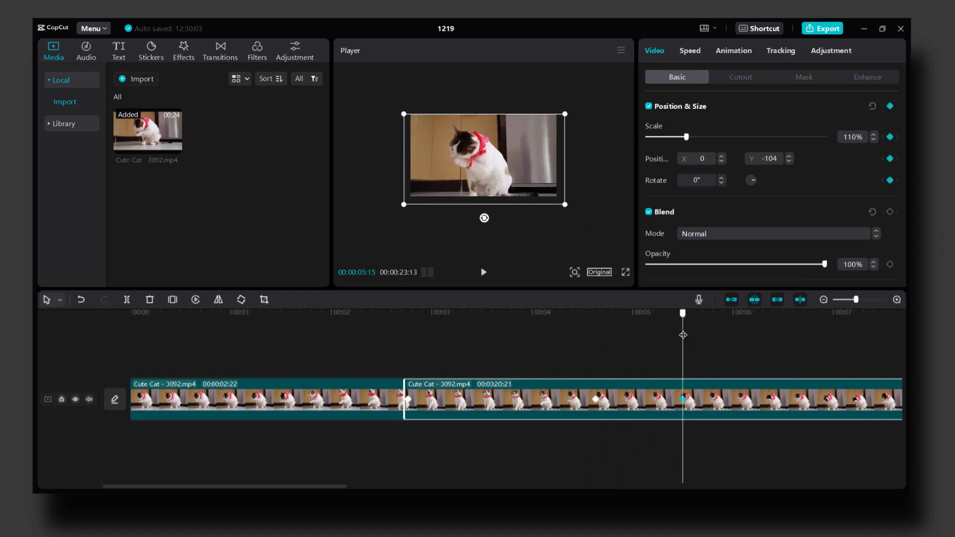